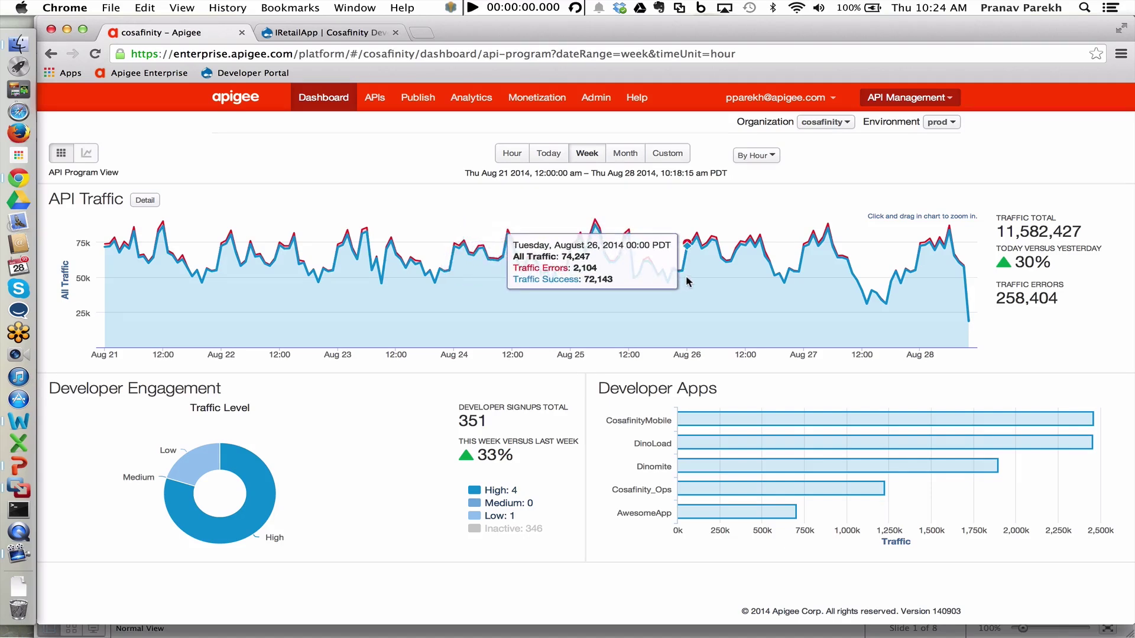
Step: Show the weekly API traffic broken down per individual API
{"action": "left_click", "coordinate": [149, 202]}
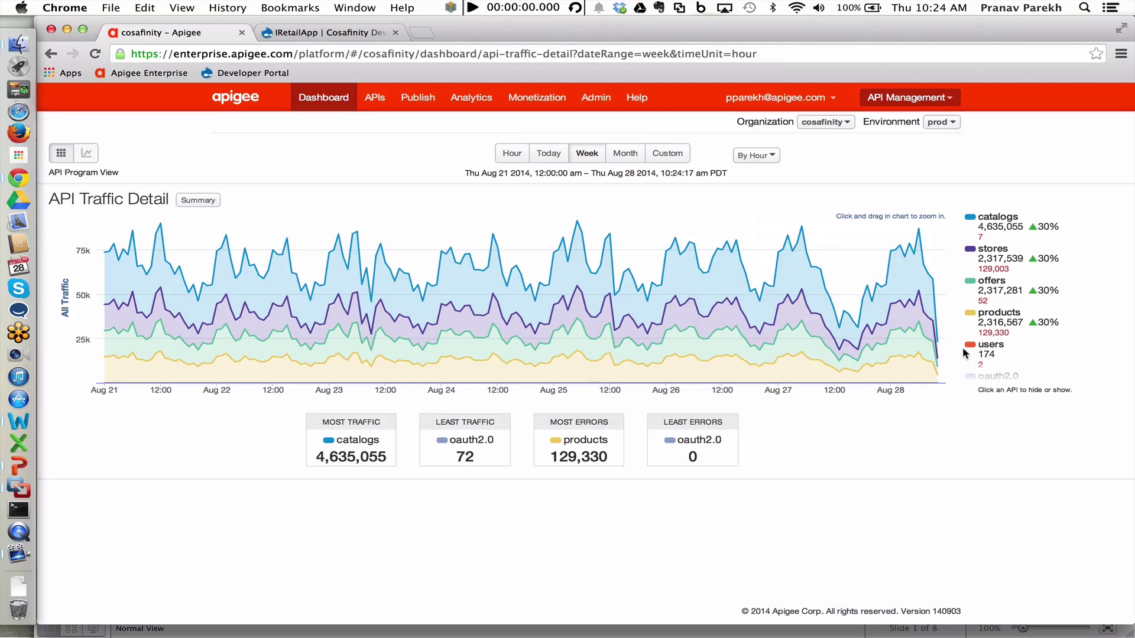
Step: Return to the weekly API Traffic summary with total calls and developer engagement
{"action": "left_click", "coordinate": [196, 201]}
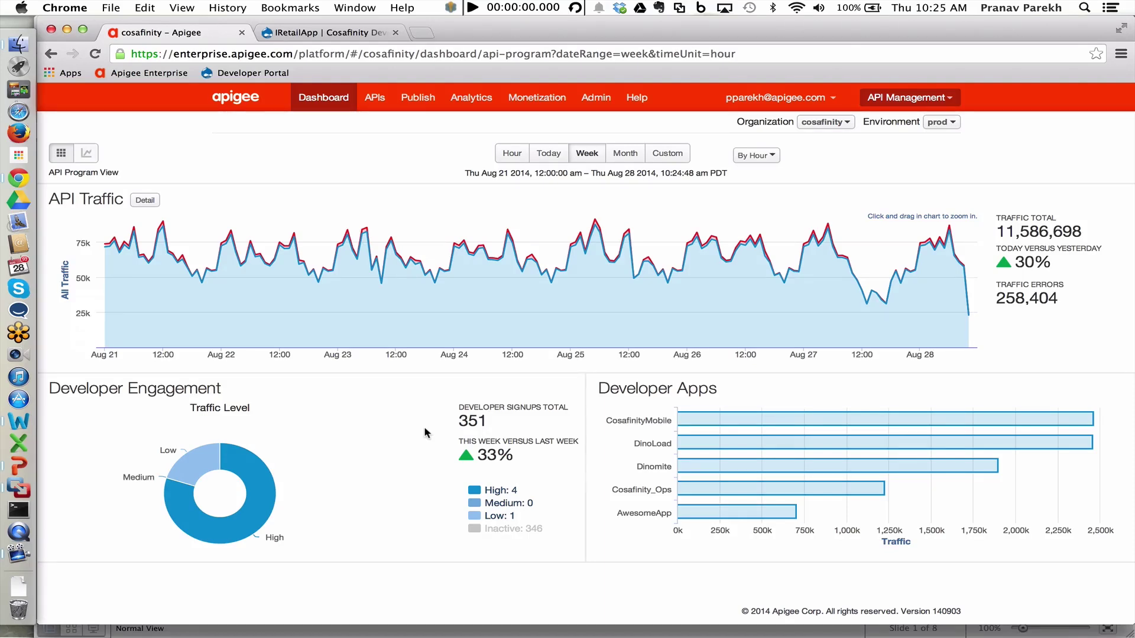
Step: Switch the dashboard to the Top Performance View of top APIs, apps, products and developers
{"action": "left_click", "coordinate": [89, 155]}
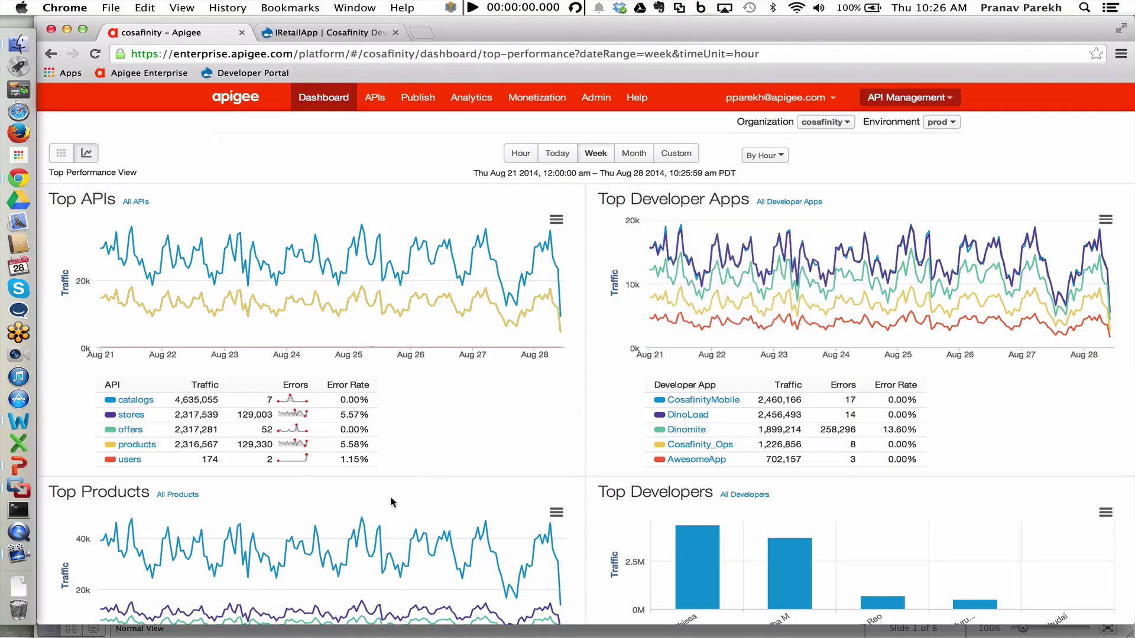
{"action": "scroll", "coordinate": [392, 502], "scroll_direction": "down", "scroll_amount": 3}
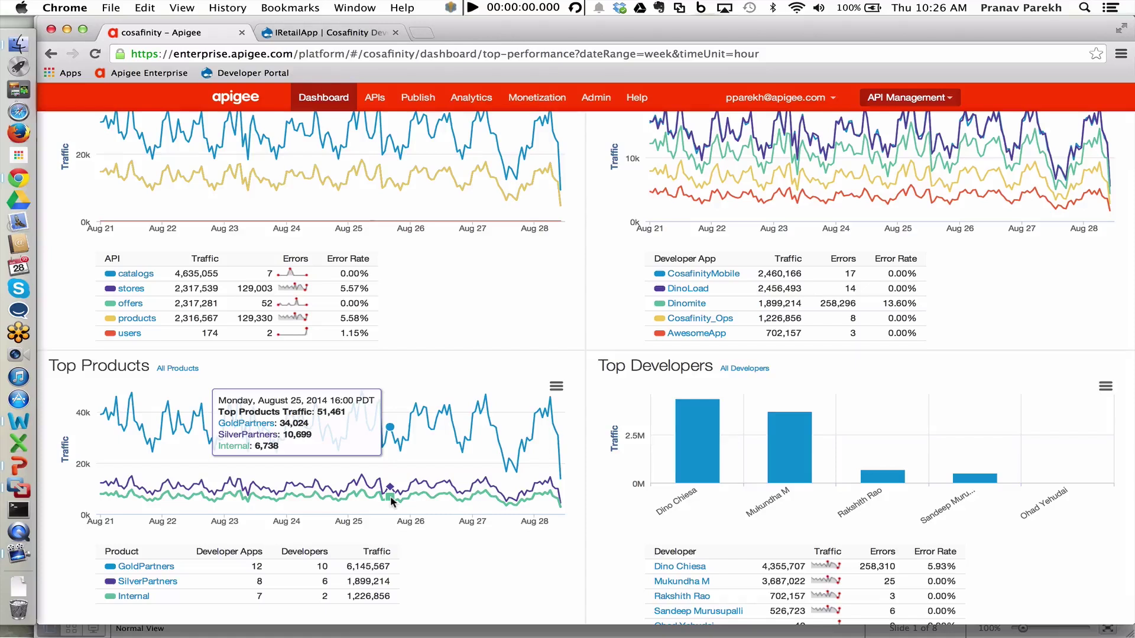